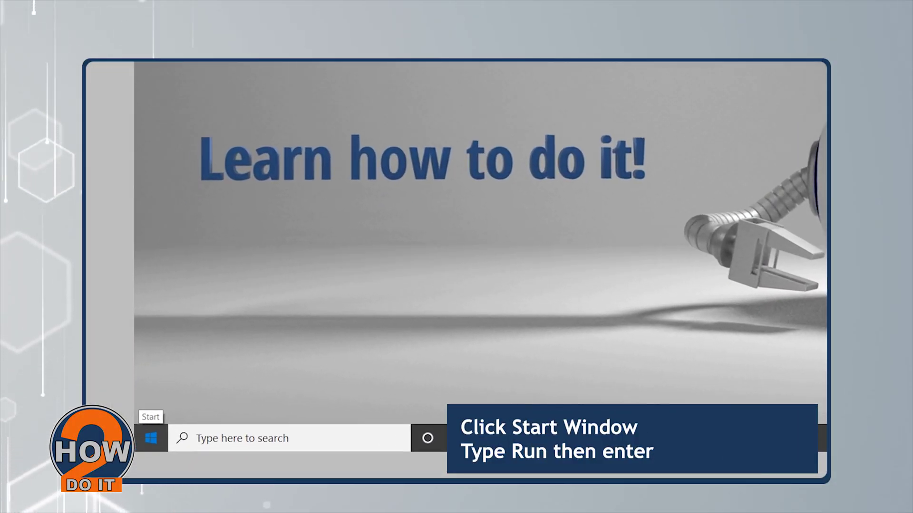
# Launch msconfig through the Run dialog to reach System Configuration's General tab
pyautogui.click(150, 438)
pyautogui.write('R')
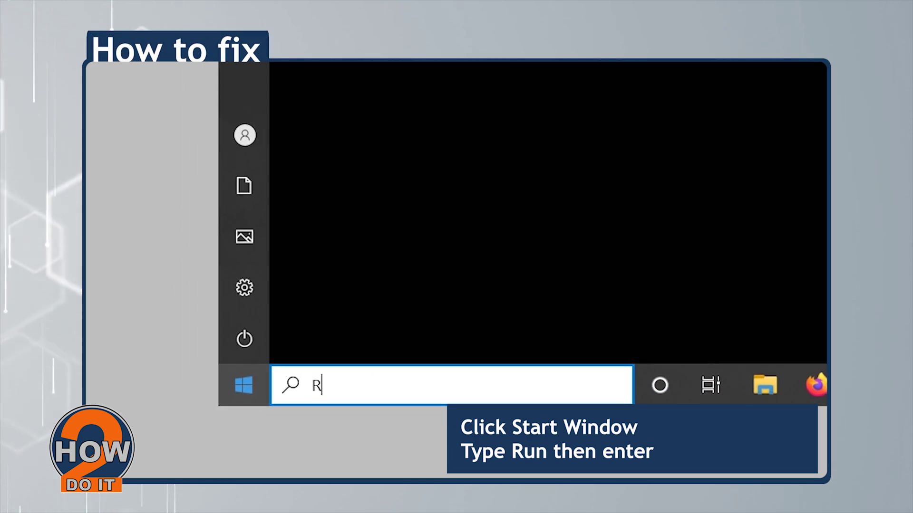
pyautogui.write('UN')
pyautogui.press('Return')
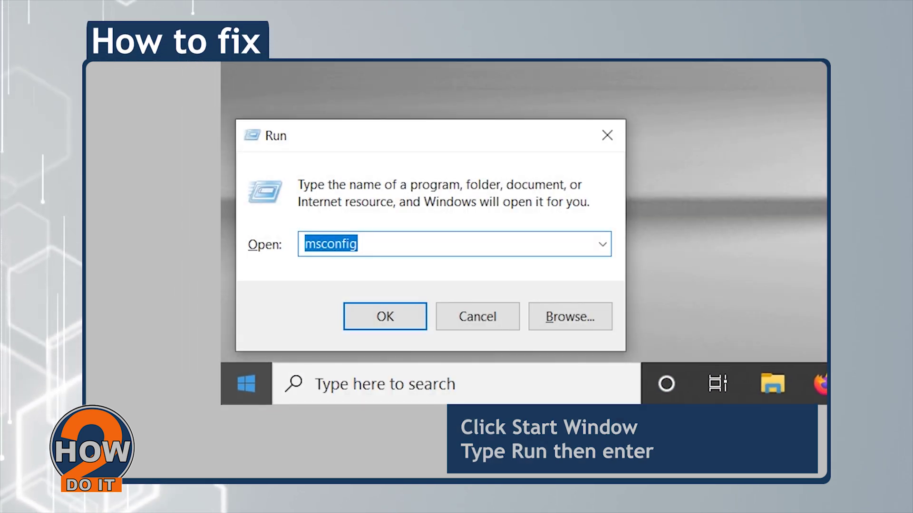
pyautogui.write('MS')
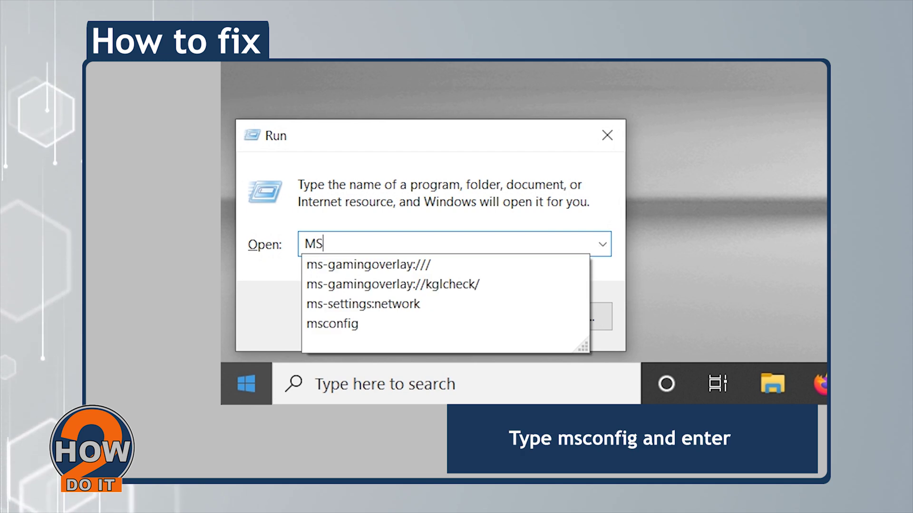
pyautogui.write('CONFI')
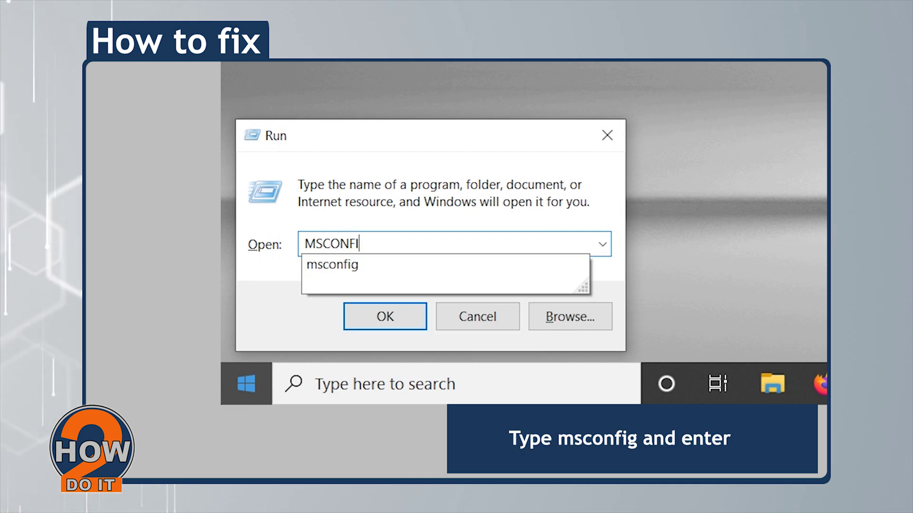
pyautogui.write('G')
pyautogui.press('Return')
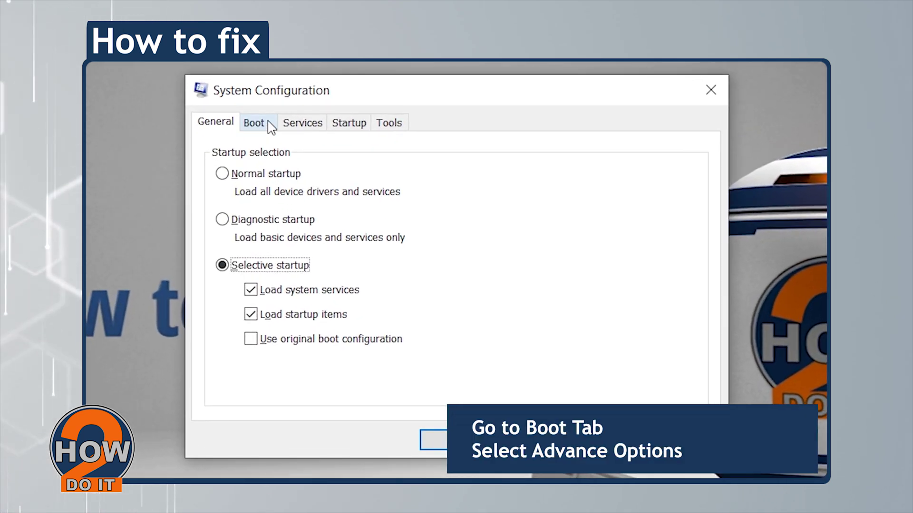
# In Boot advanced options, set the number of processors to 8 and confirm
pyautogui.click(255, 123)
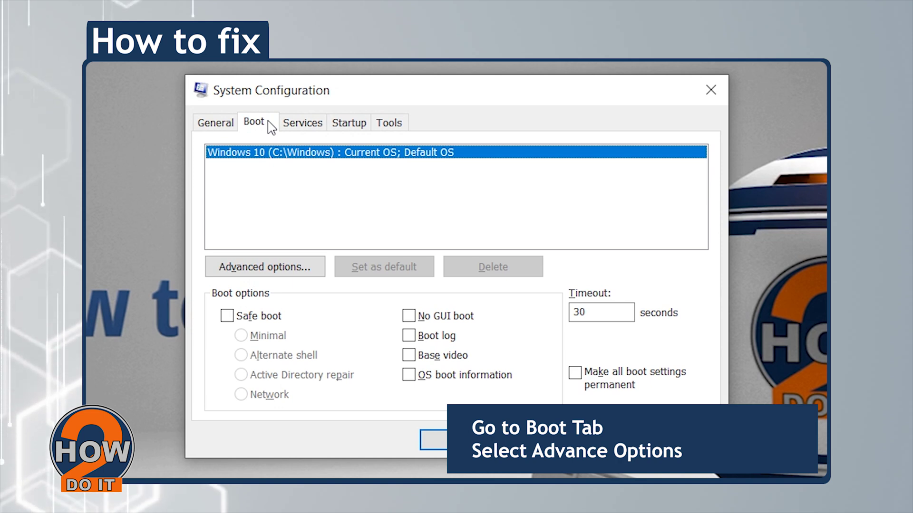
pyautogui.click(285, 268)
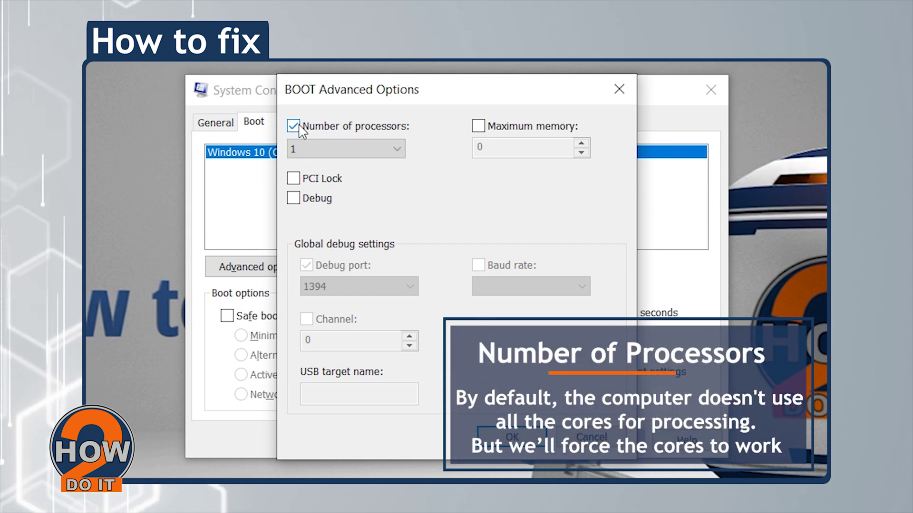
pyautogui.click(340, 152)
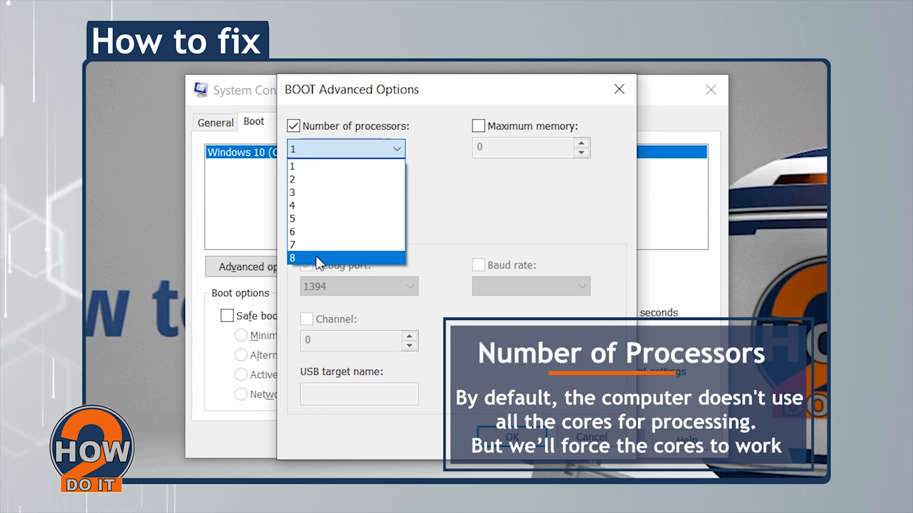
pyautogui.click(316, 256)
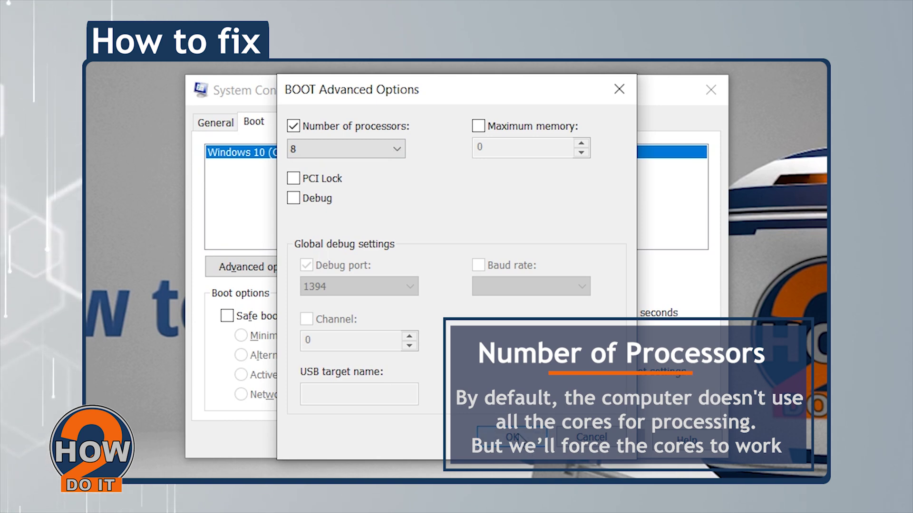
pyautogui.click(519, 438)
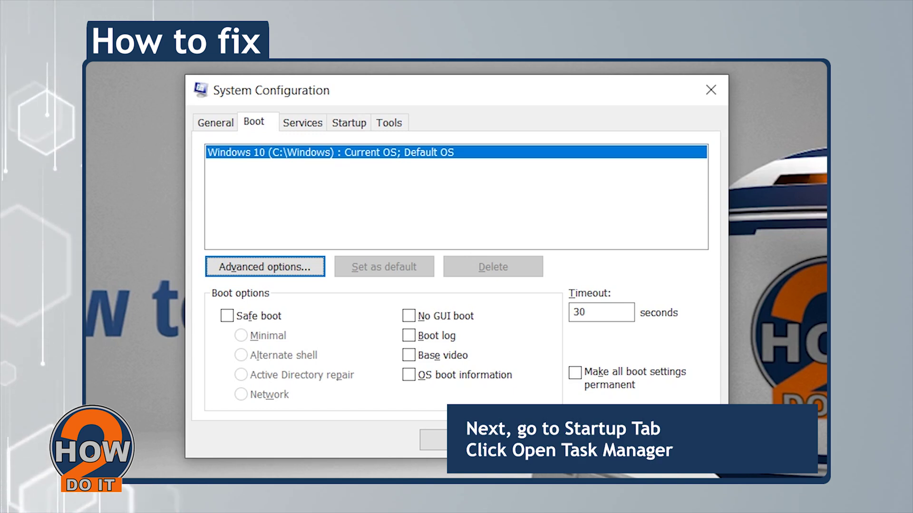
# From the Startup tab, bring up Task Manager's list of startup apps
pyautogui.click(350, 125)
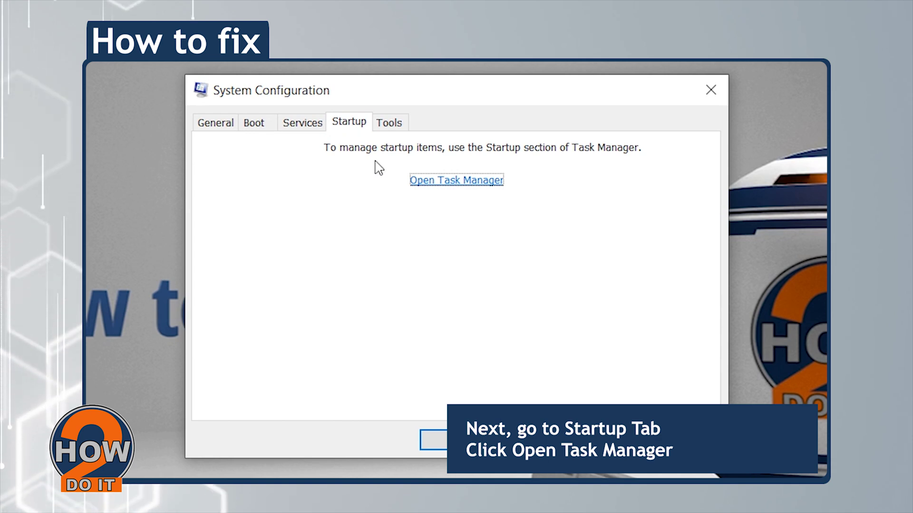
pyautogui.click(453, 188)
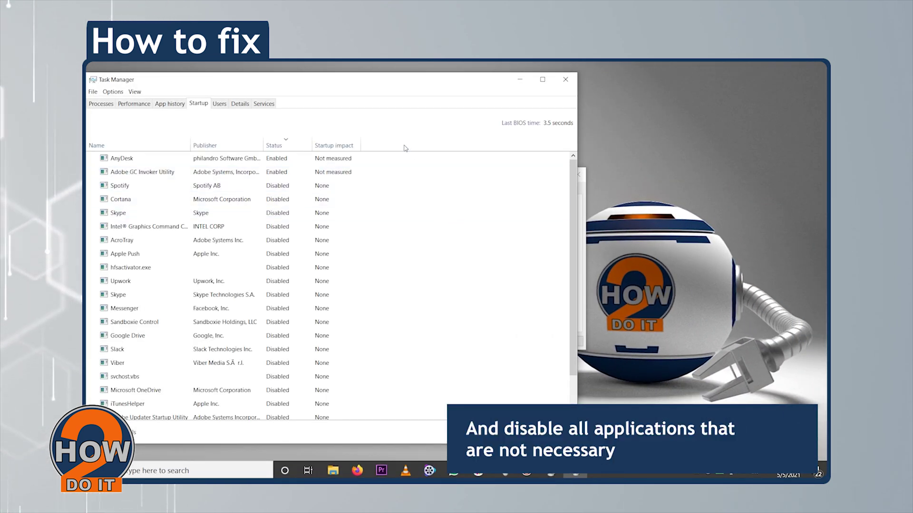
# Disable the AnyDesk and Adobe GC Invoker Utility startup entries
pyautogui.moveTo(370, 90); pyautogui.dragTo(544, 93)
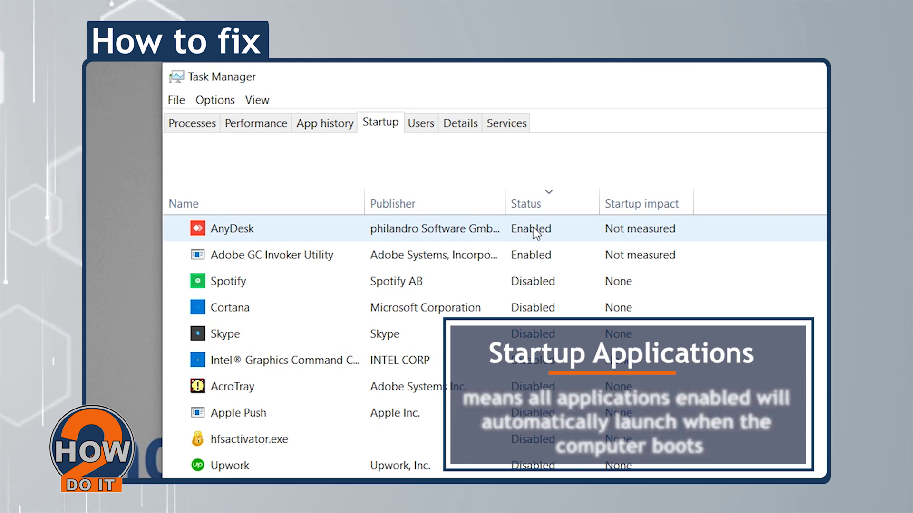
pyautogui.rightClick(542, 229)
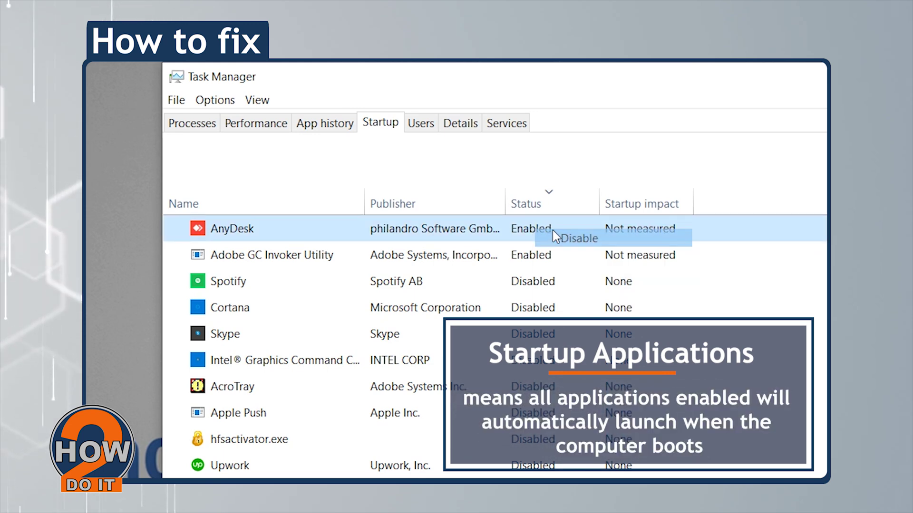
pyautogui.click(558, 239)
pyautogui.rightClick(529, 260)
pyautogui.click(546, 269)
pyautogui.click(528, 200)
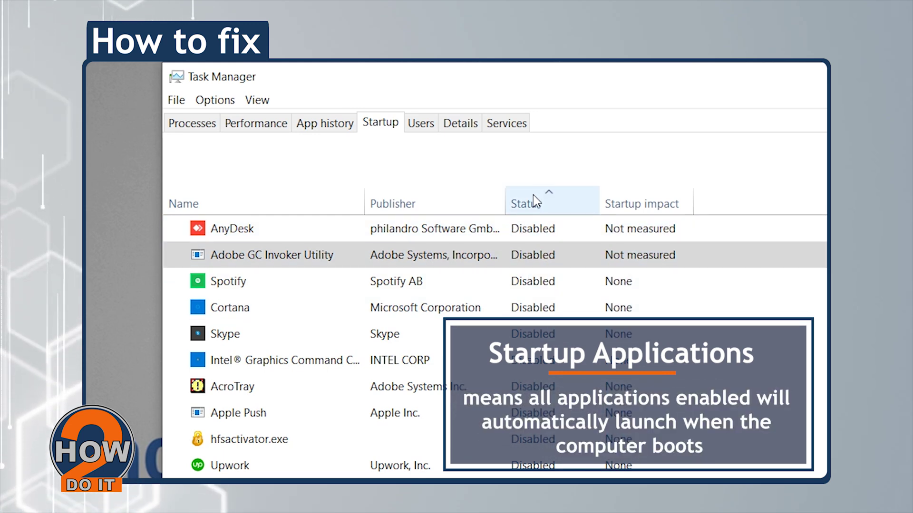
pyautogui.scroll(-1, 299, 413)
pyautogui.scroll(1, 300, 413)
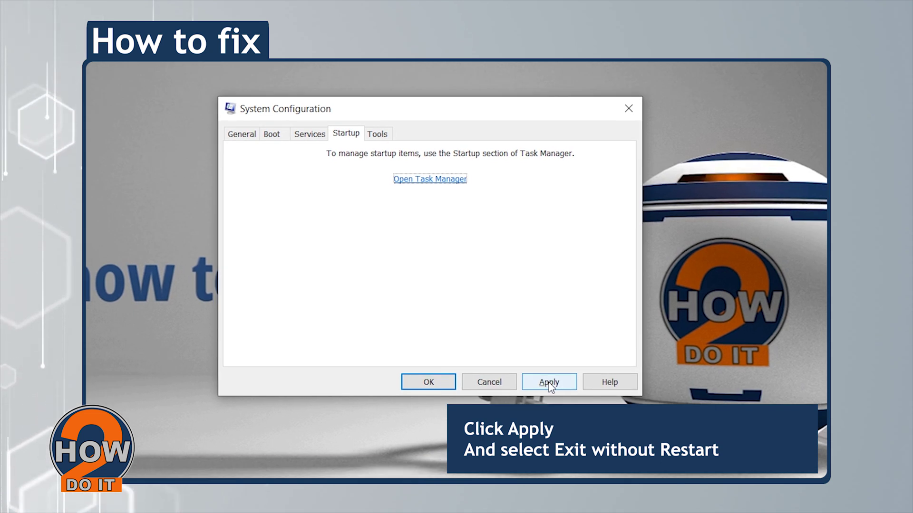
# Apply the System Configuration changes and exit without restarting
pyautogui.click(450, 383)
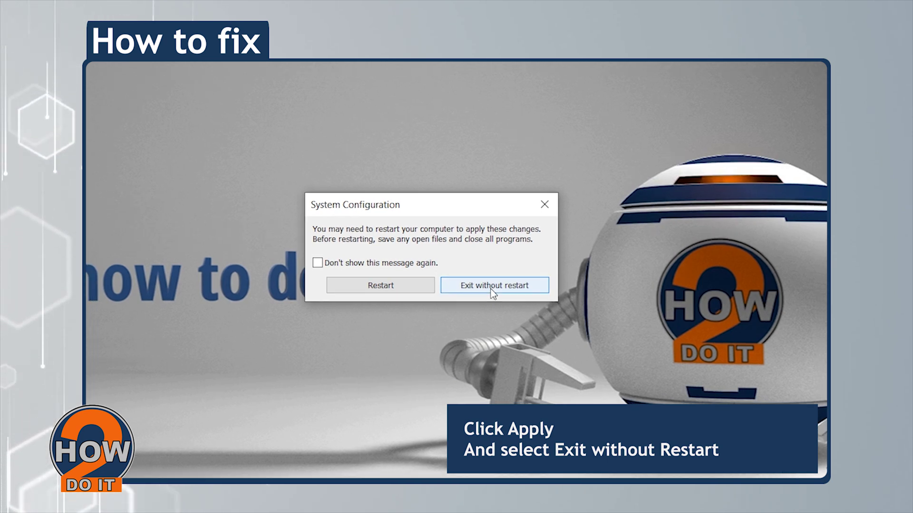
pyautogui.click(493, 288)
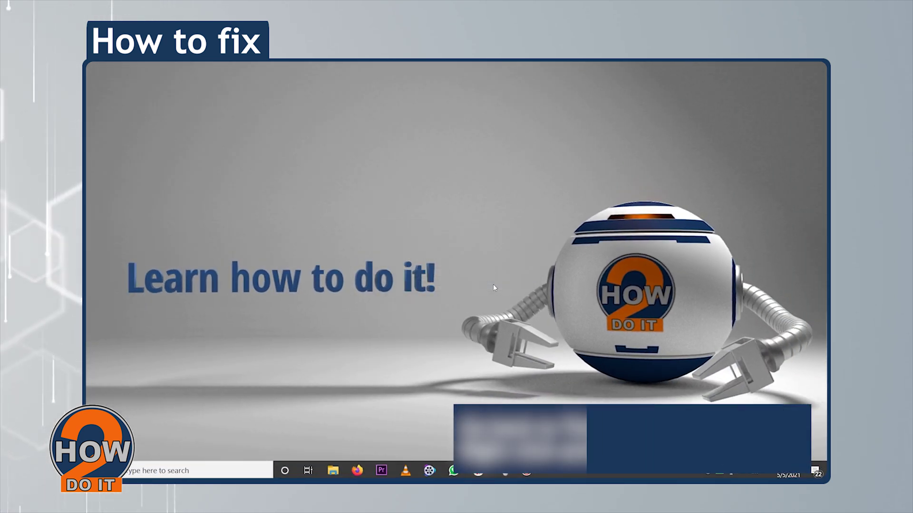
# From This PC's properties, reach System Properties on its Advanced tab
pyautogui.press('super+e')
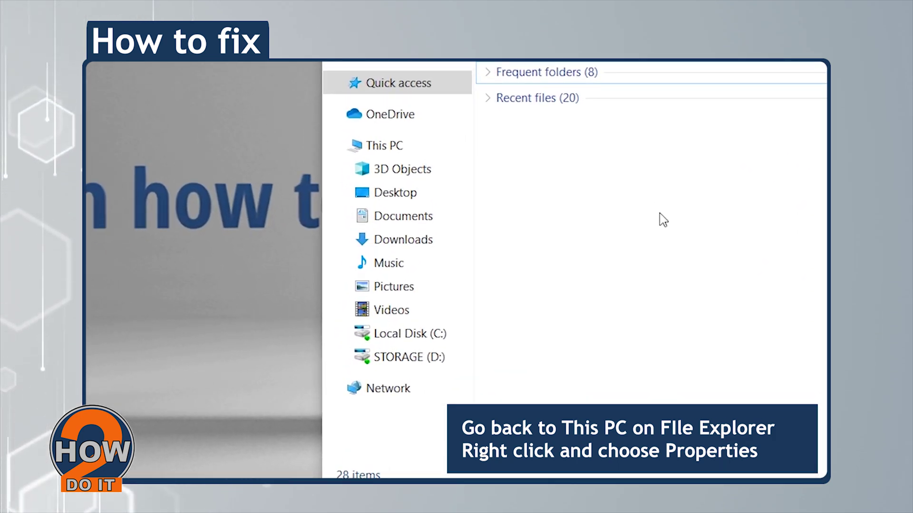
pyautogui.moveTo(385, 145)
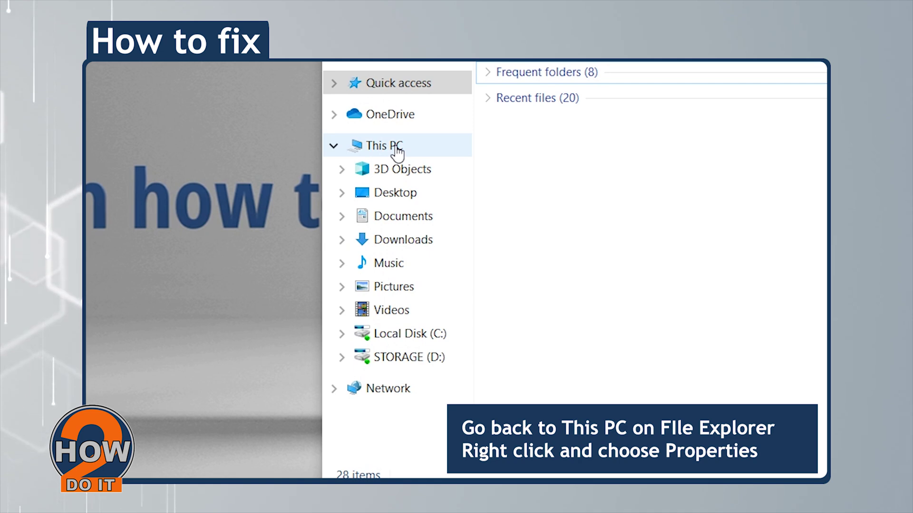
pyautogui.rightClick(398, 151)
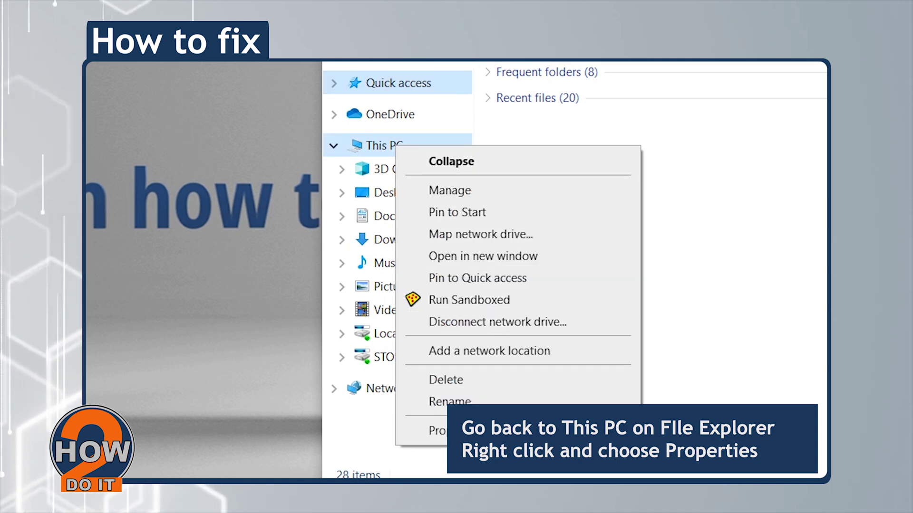
pyautogui.click(485, 429)
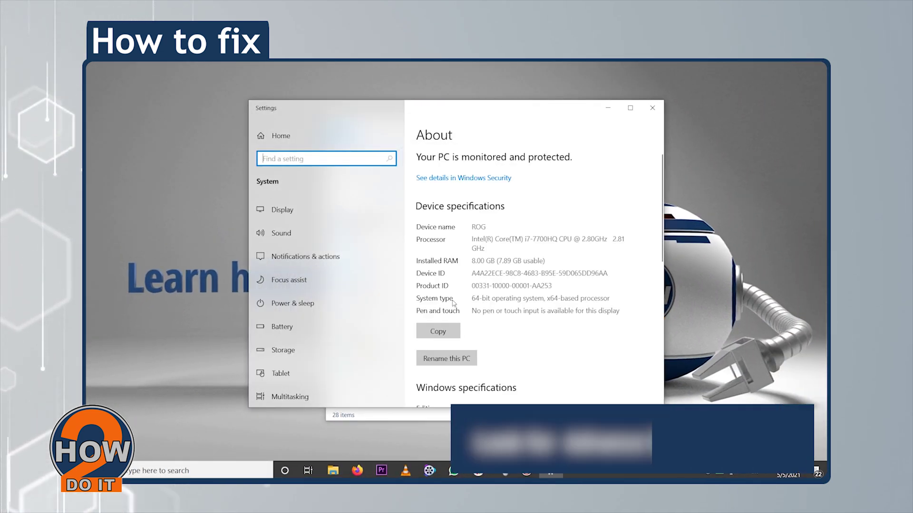
pyautogui.scroll(-3, 453, 303)
pyautogui.scroll(-5, 453, 303)
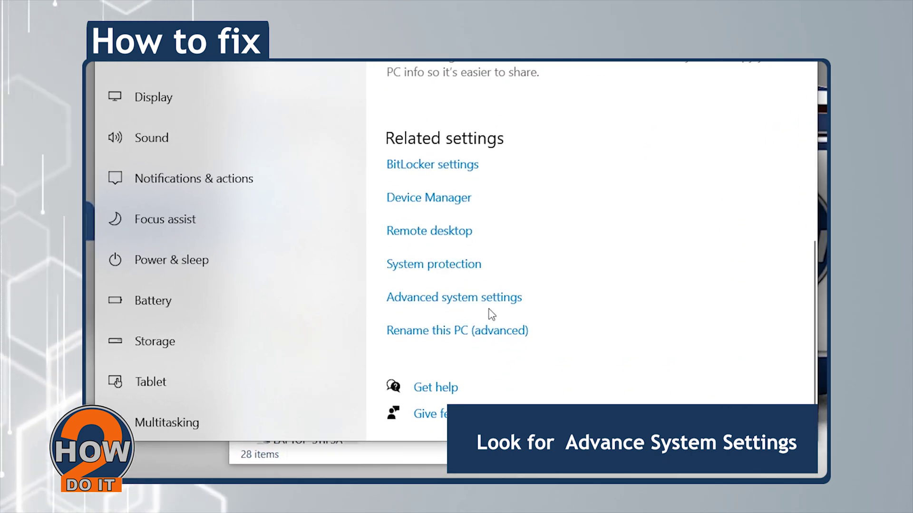
pyautogui.click(440, 300)
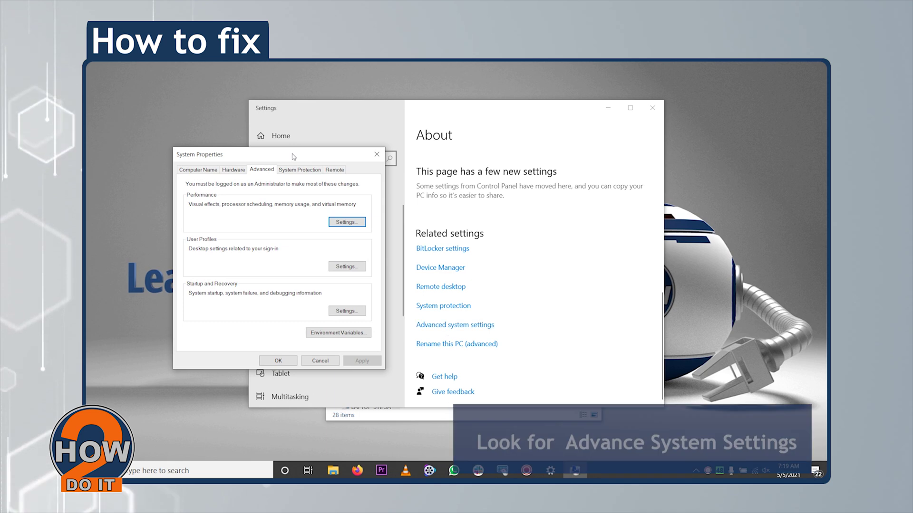
# In Performance Options keep only smooth font edges, thumbnails and icon-label drop shadows enabled
pyautogui.moveTo(291, 156); pyautogui.dragTo(447, 167)
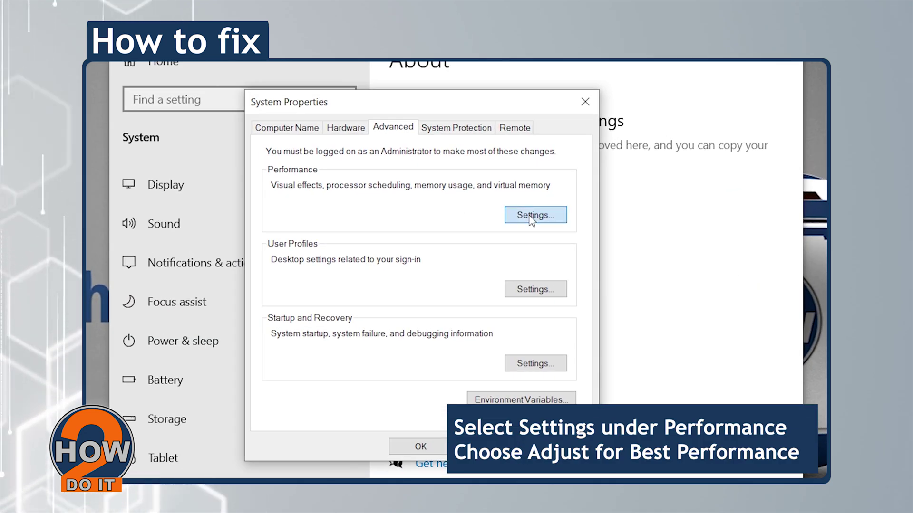
pyautogui.click(530, 218)
pyautogui.moveTo(440, 96); pyautogui.dragTo(415, 75)
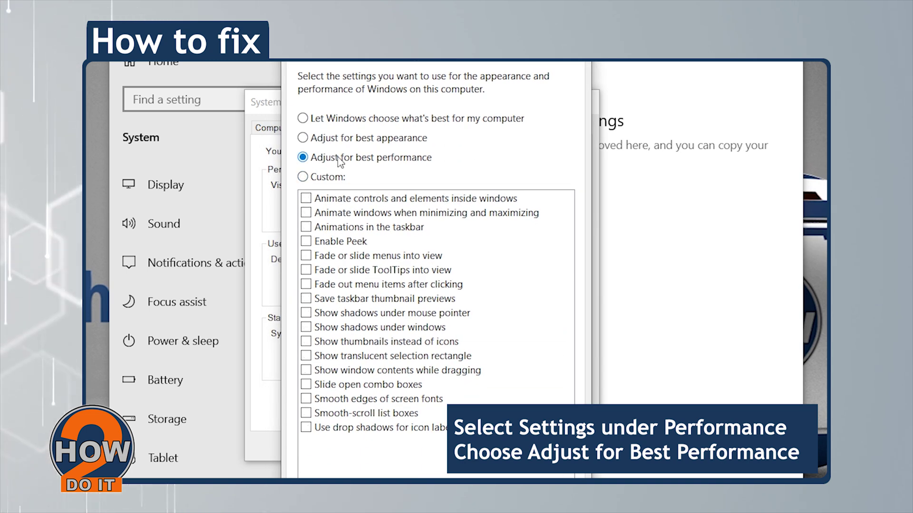
pyautogui.click(306, 399)
pyautogui.click(307, 342)
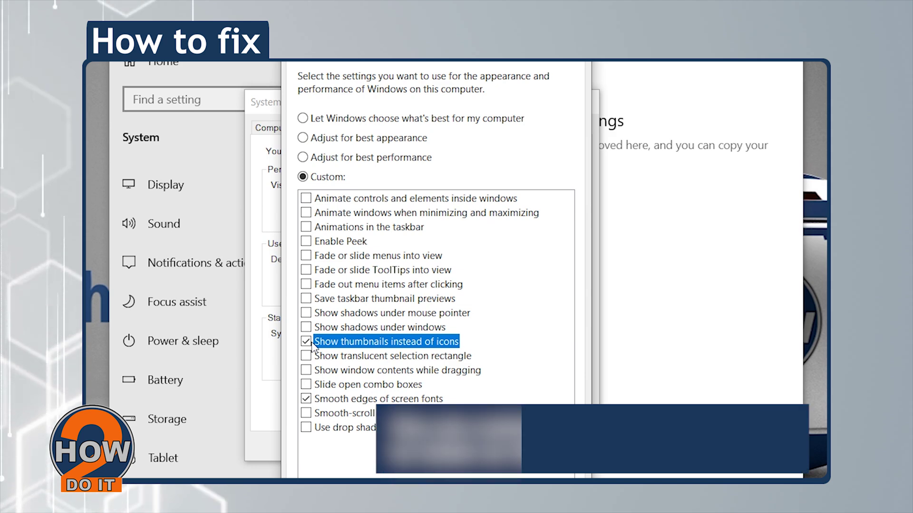
pyautogui.click(306, 427)
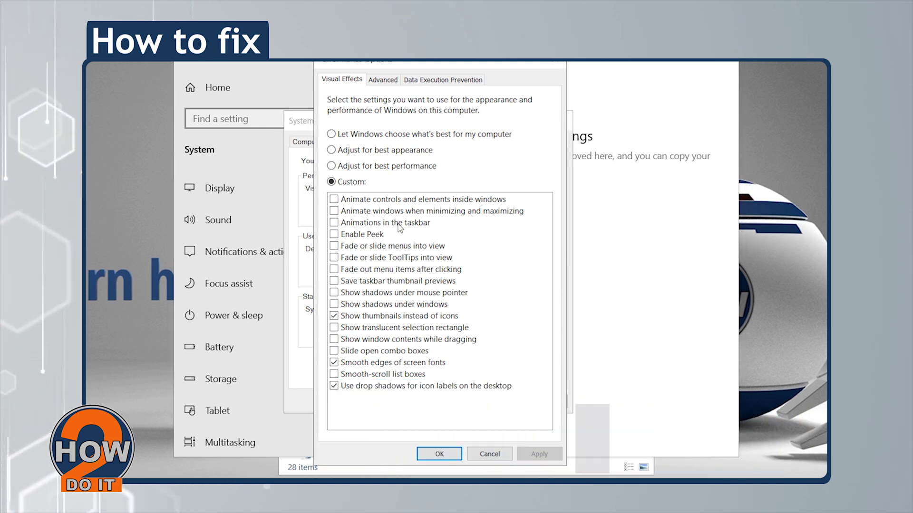
pyautogui.click(383, 80)
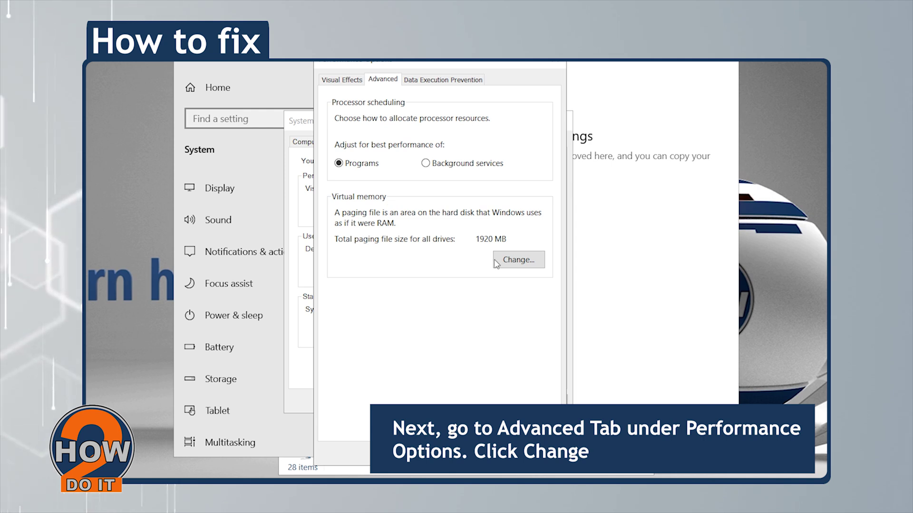
# In Virtual Memory, turn off automatic paging file management and choose Custom size for C:
pyautogui.click(516, 261)
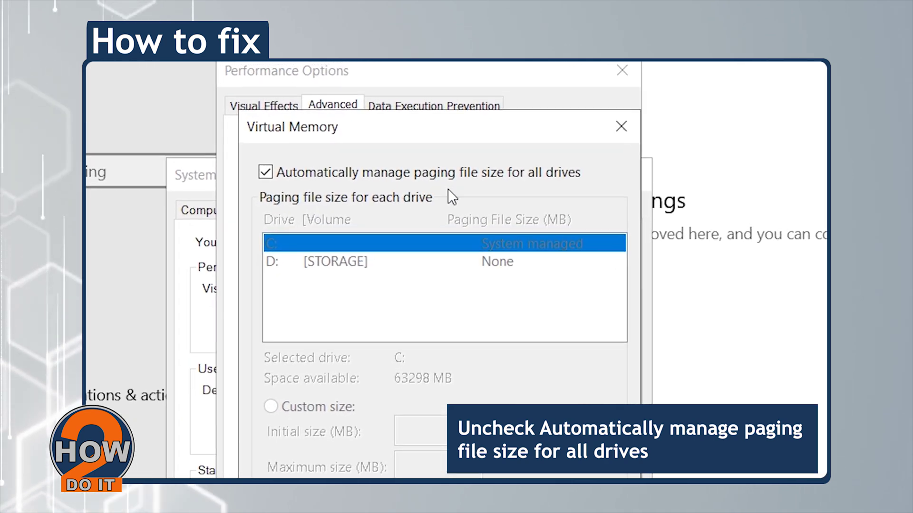
pyautogui.click(264, 178)
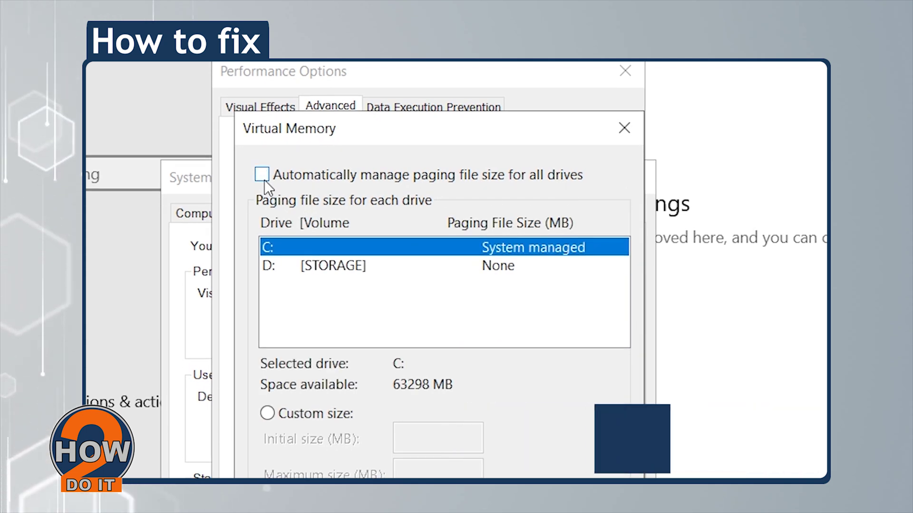
pyautogui.click(274, 415)
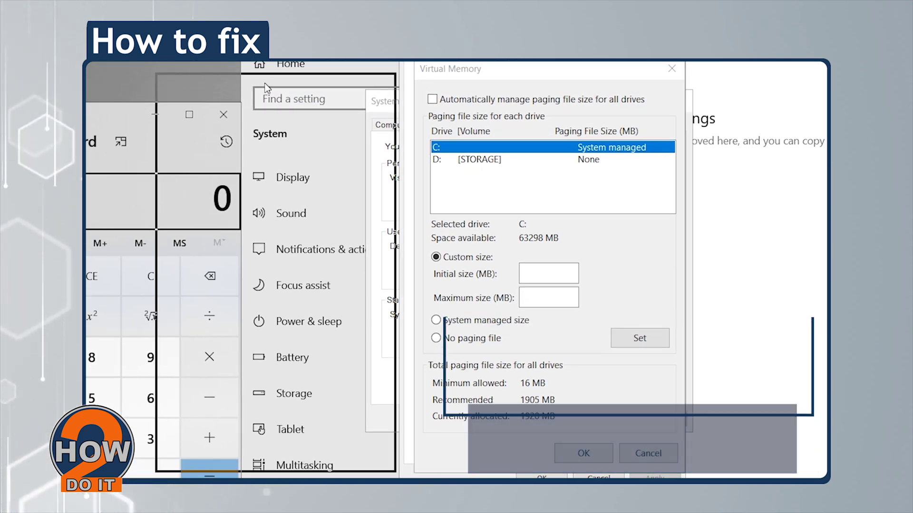
pyautogui.write('1,0')
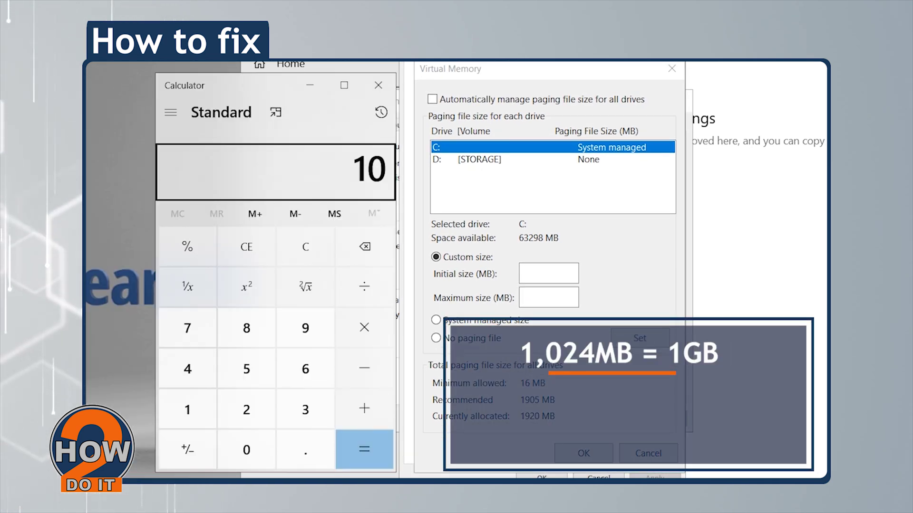
pyautogui.write('24')
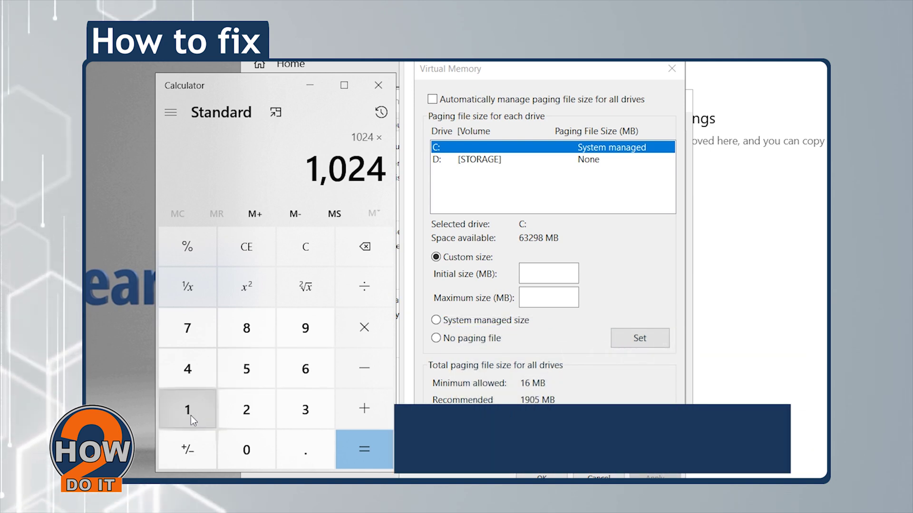
pyautogui.write('16')
# Compute 1024 × 16 = 16,384 in Calculator for the initial paging size
pyautogui.press('Return')
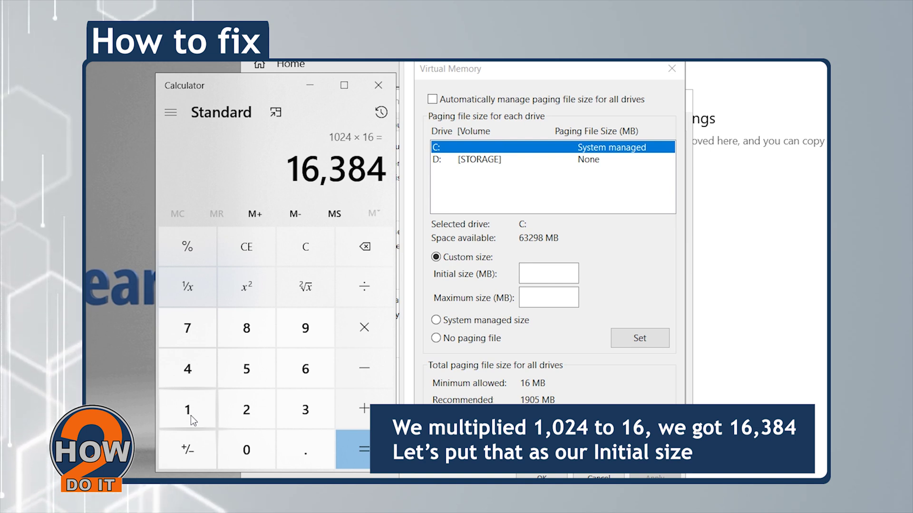
# Enter 16384 MB as the initial size and compute 1024 × 32 = 32,768 in Calculator
pyautogui.click(548, 273)
pyautogui.write('16')
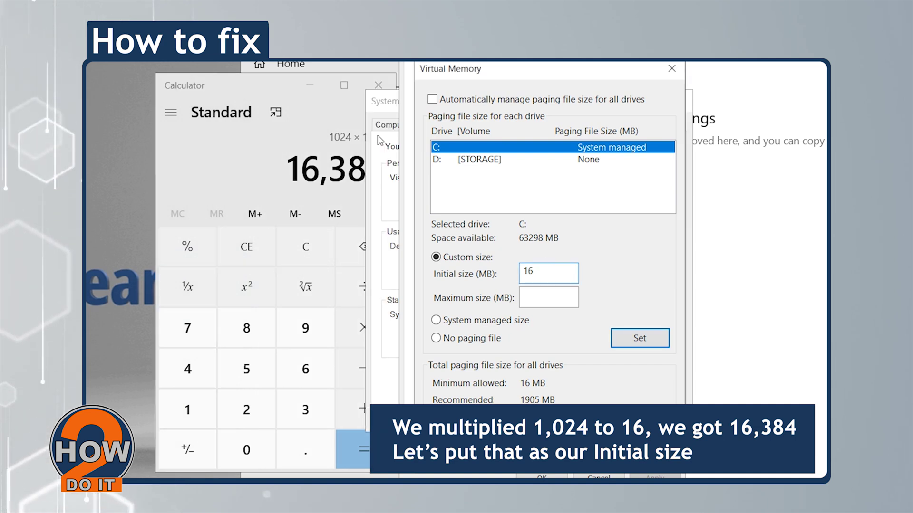
pyautogui.write('384')
pyautogui.click(315, 110)
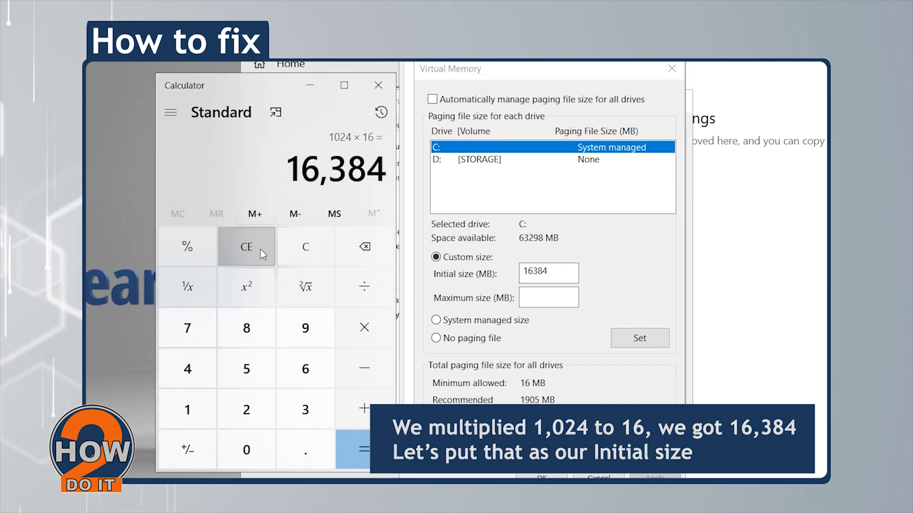
pyautogui.click(261, 255)
pyautogui.write('1,024')
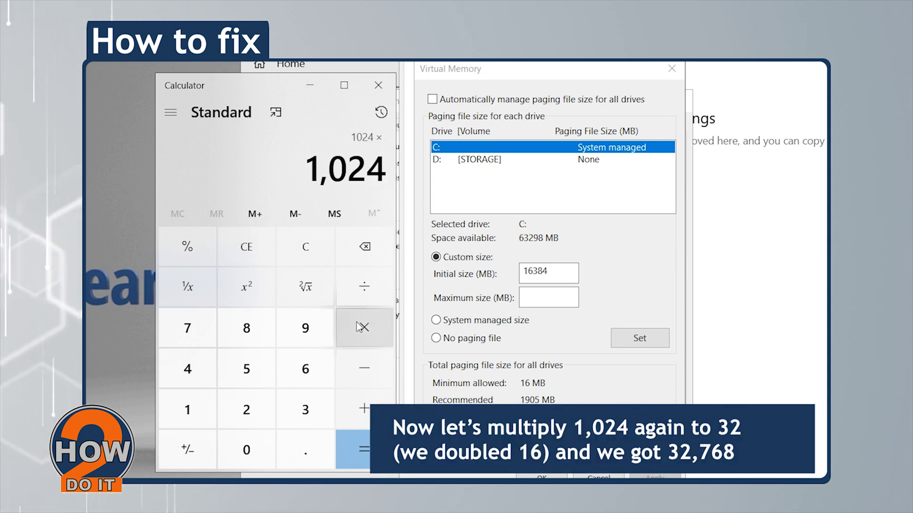
pyautogui.click(352, 451)
pyautogui.write('32 =')
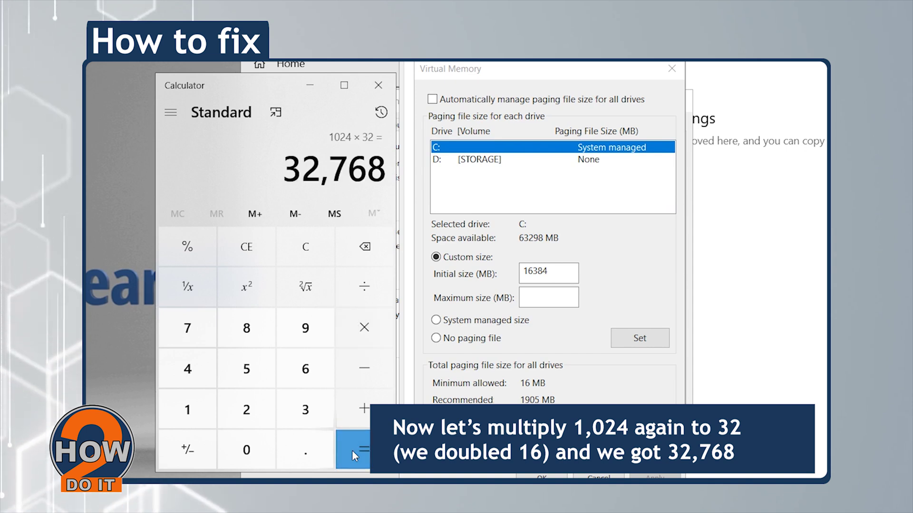
# Enter 32768 MB as the maximum size and set the custom sizes on drive C:
pyautogui.moveTo(284, 88); pyautogui.dragTo(248, 85)
pyautogui.click(559, 299)
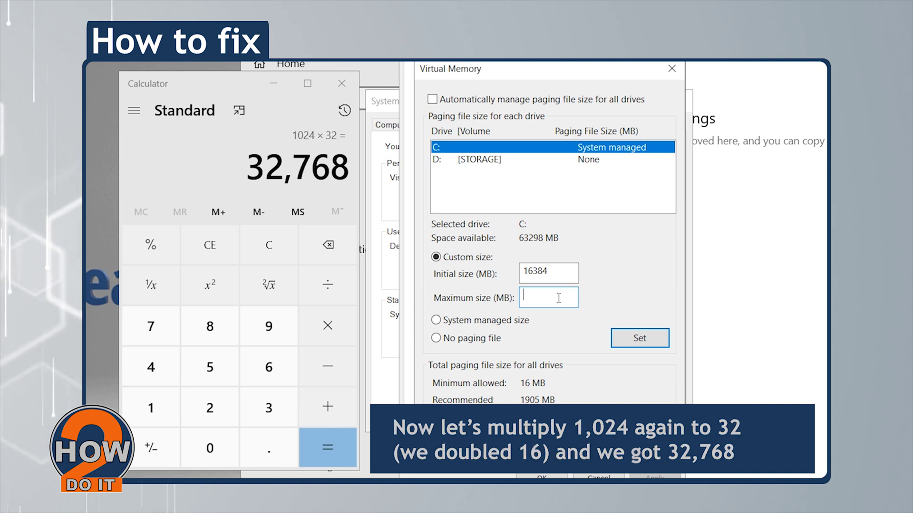
pyautogui.write('32')
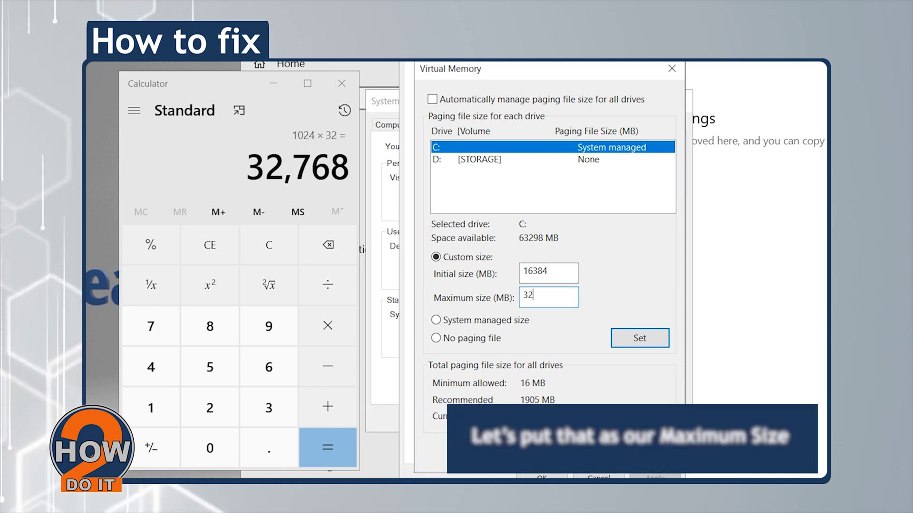
pyautogui.write('768')
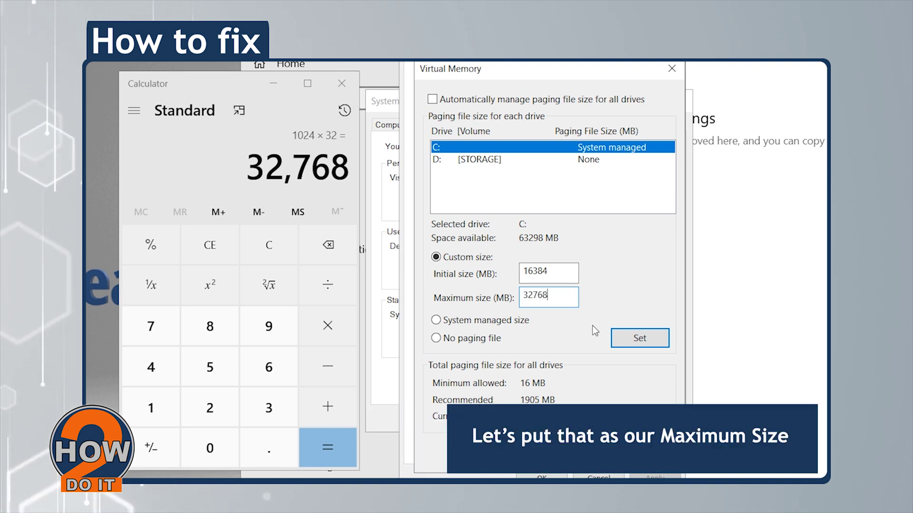
pyautogui.click(638, 341)
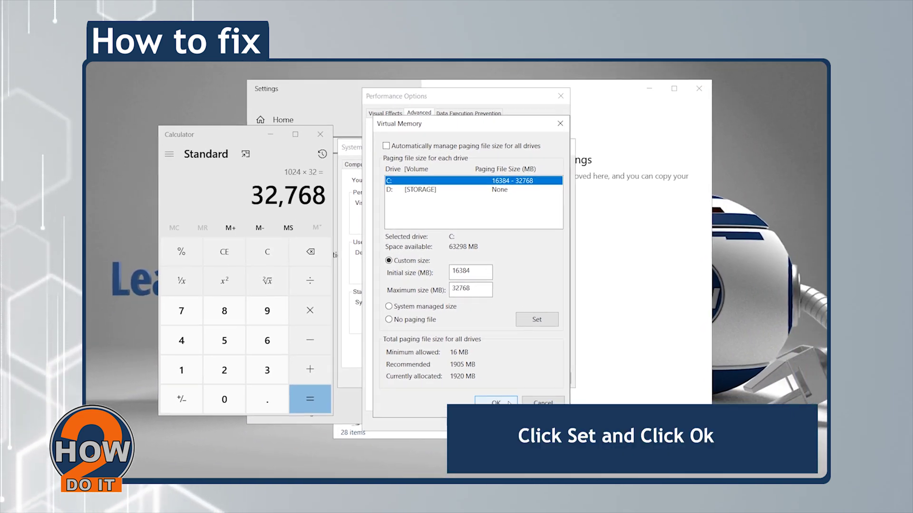
# Confirm Virtual Memory, Performance Options and System Properties to close them all
pyautogui.click(483, 391)
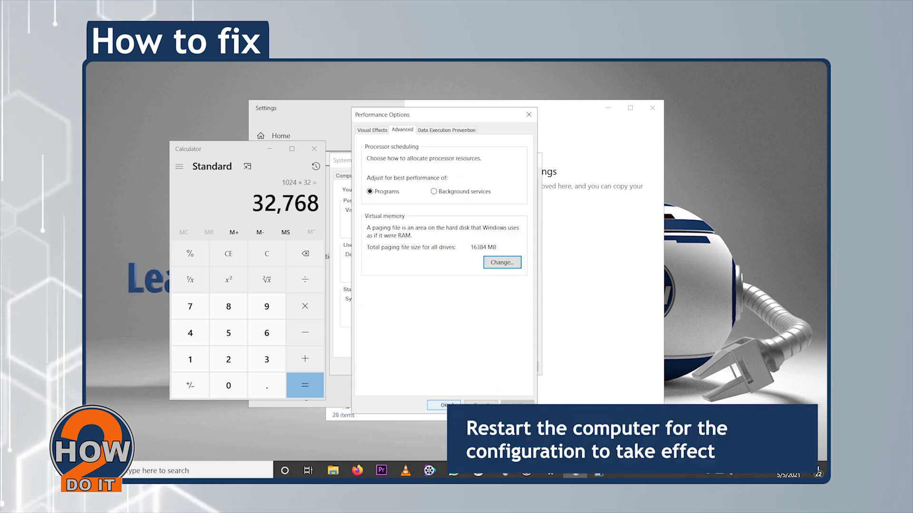
pyautogui.click(443, 405)
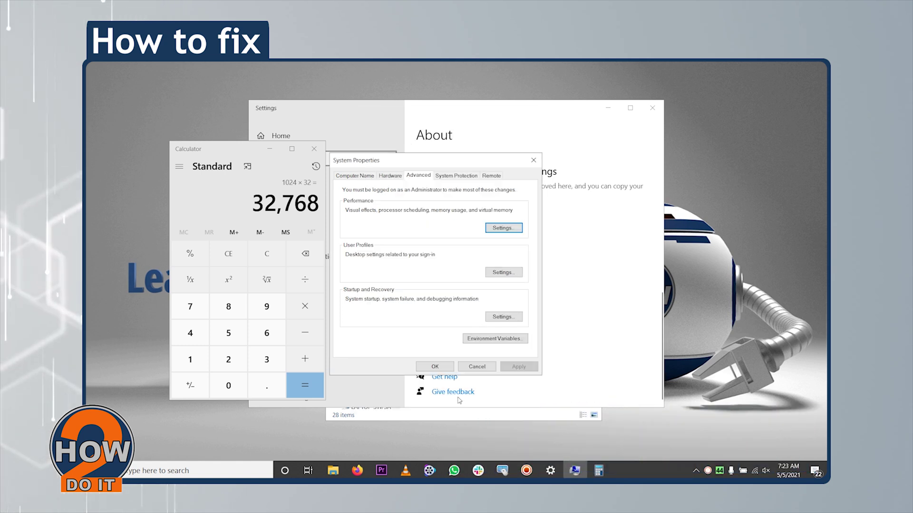
pyautogui.click(434, 367)
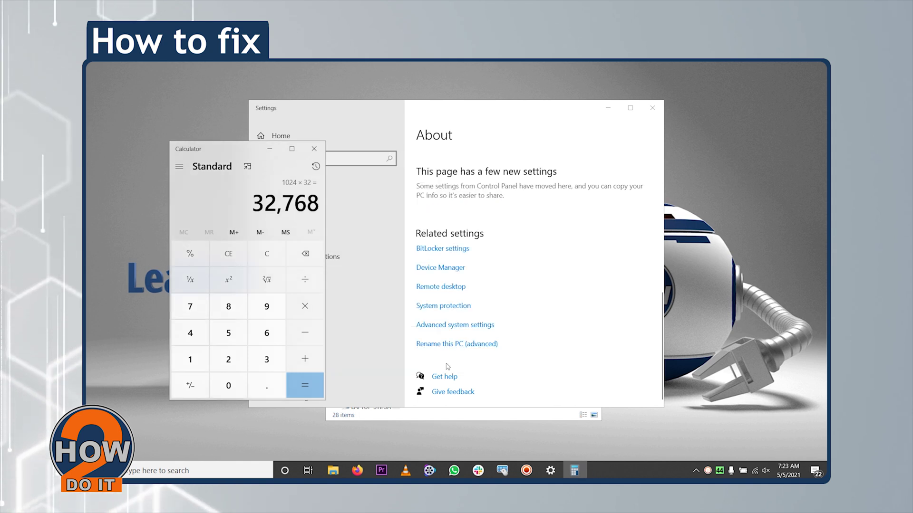